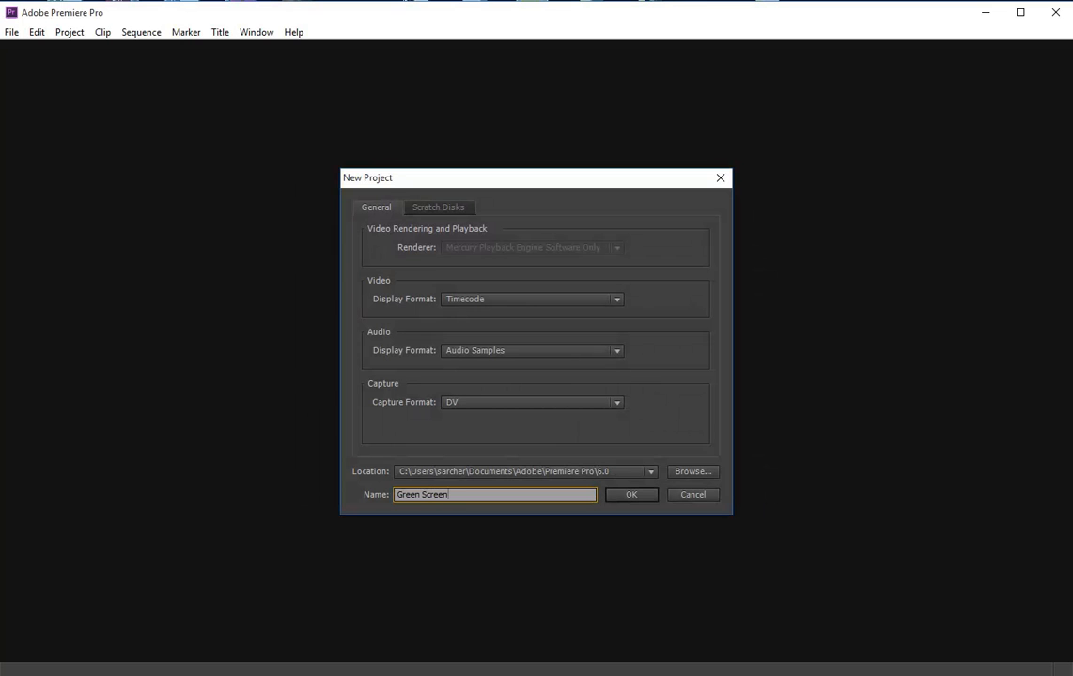
Step: Create the Green Screen project with a DV-PAL Widescreen 48kHz sequence named Sequence 01
click(630, 496)
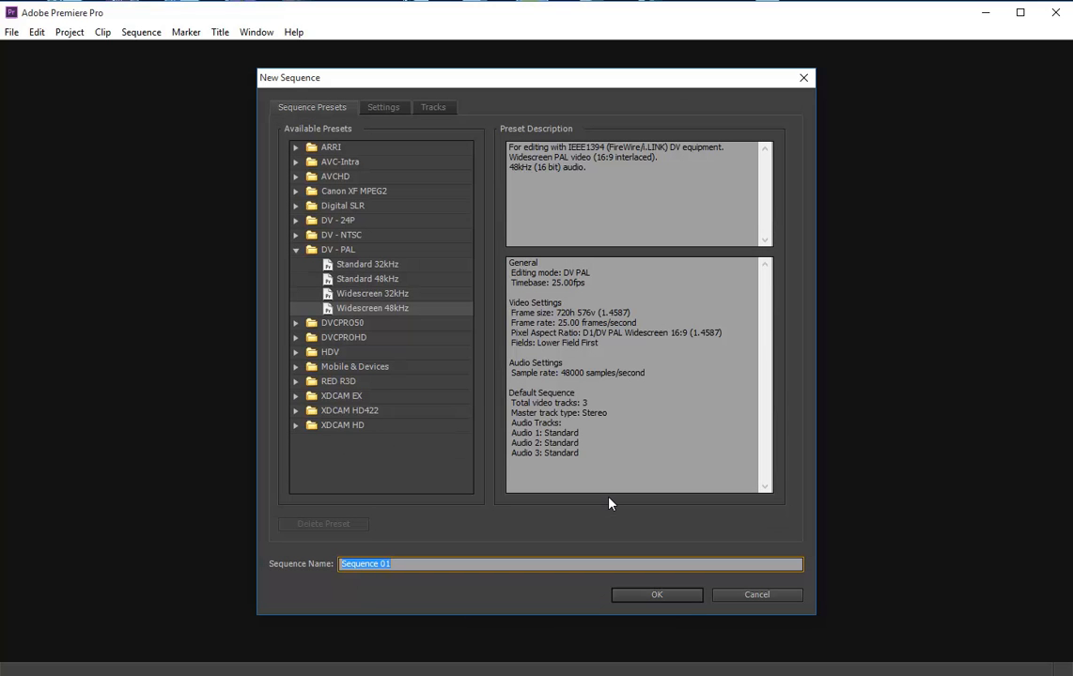
click(639, 595)
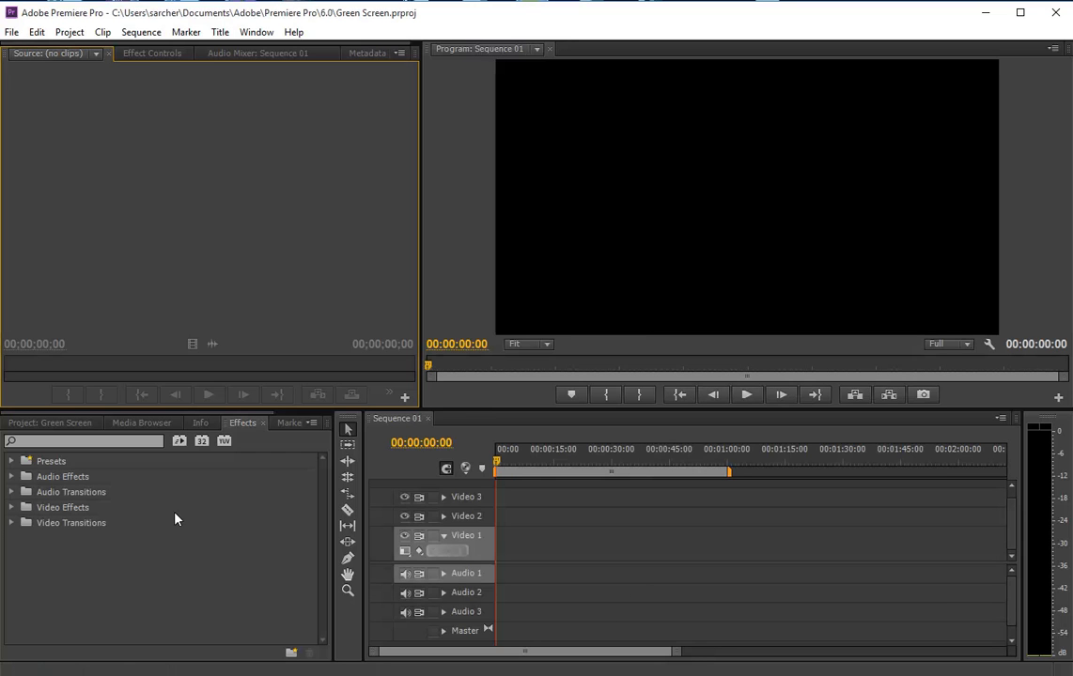
Step: Browse the media to the greenscreen folder on the Desktop
click(132, 424)
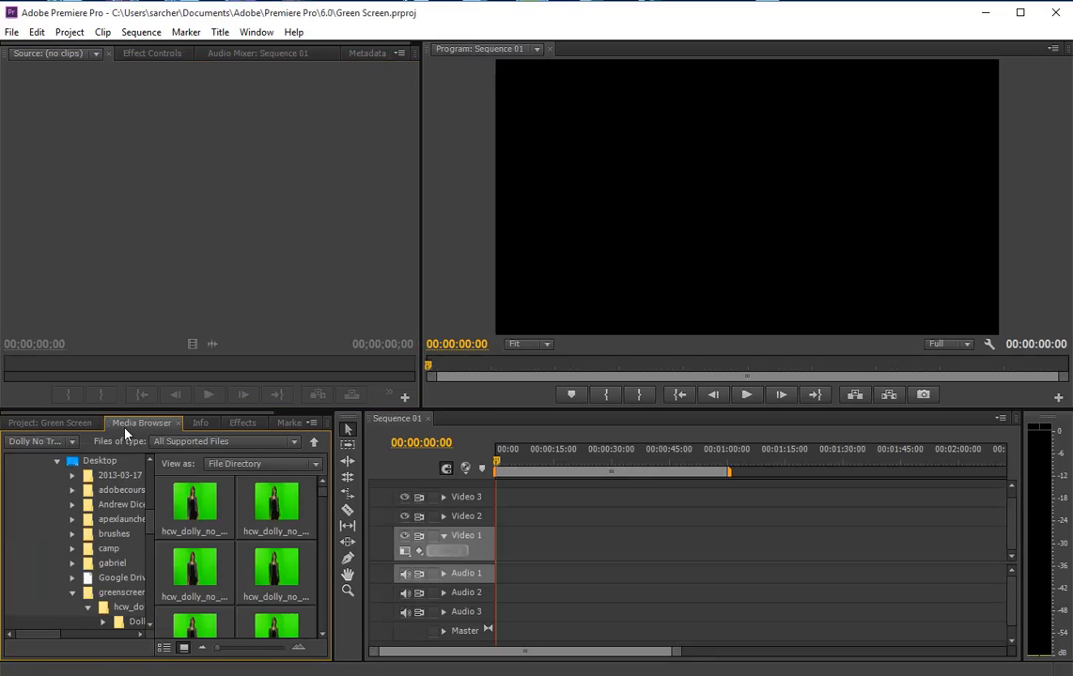
click(56, 460)
mouse_move(147, 555)
mouse_down()
mouse_move(160, 462)
mouse_move(161, 618)
mouse_move(145, 520)
mouse_move(149, 532)
mouse_up()
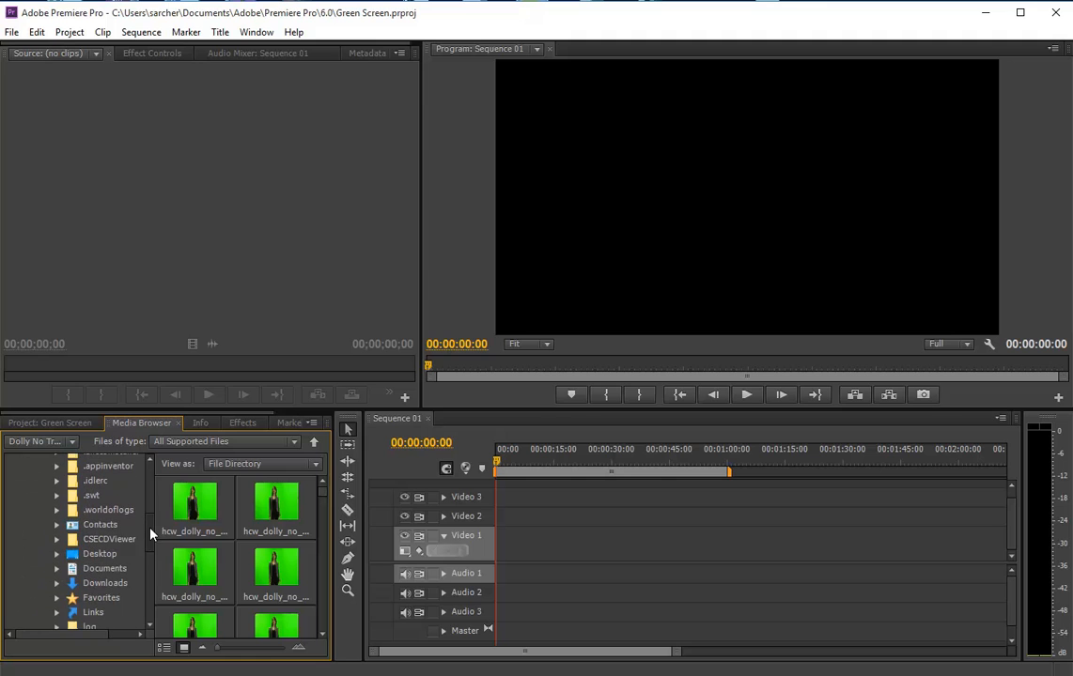
click(110, 554)
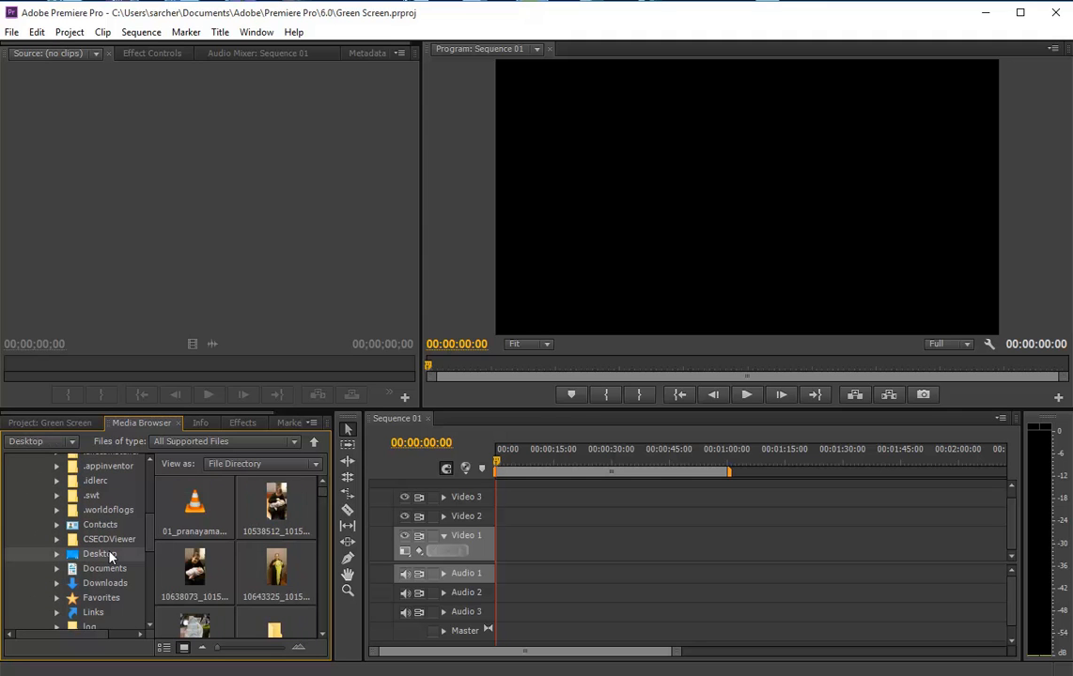
click(57, 555)
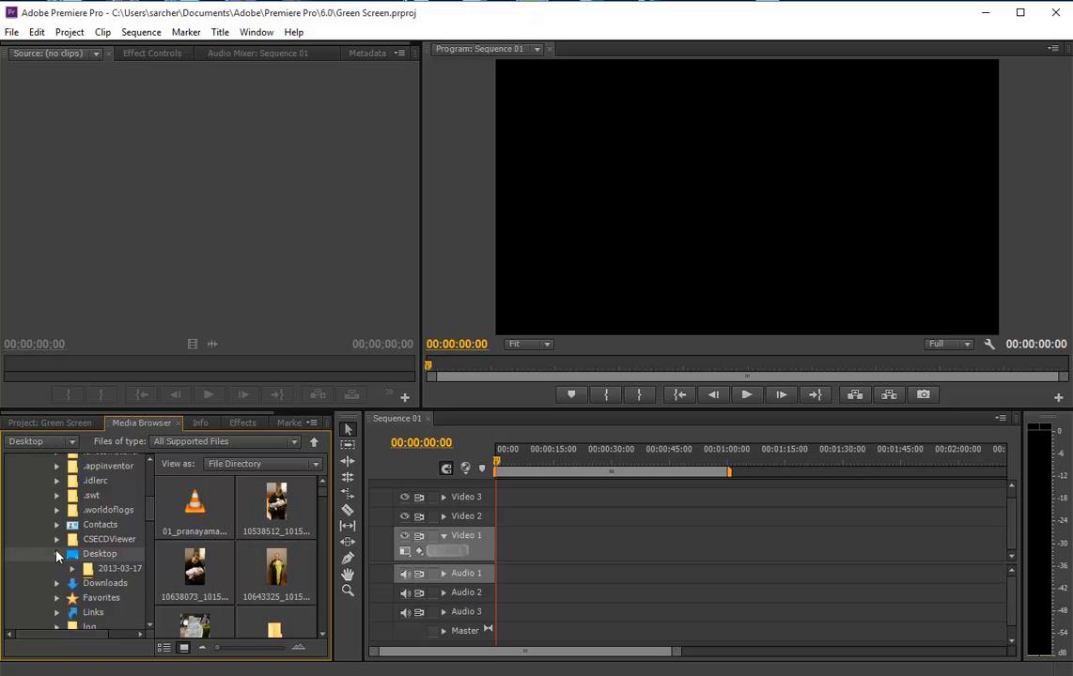
drag(151, 516, 149, 533)
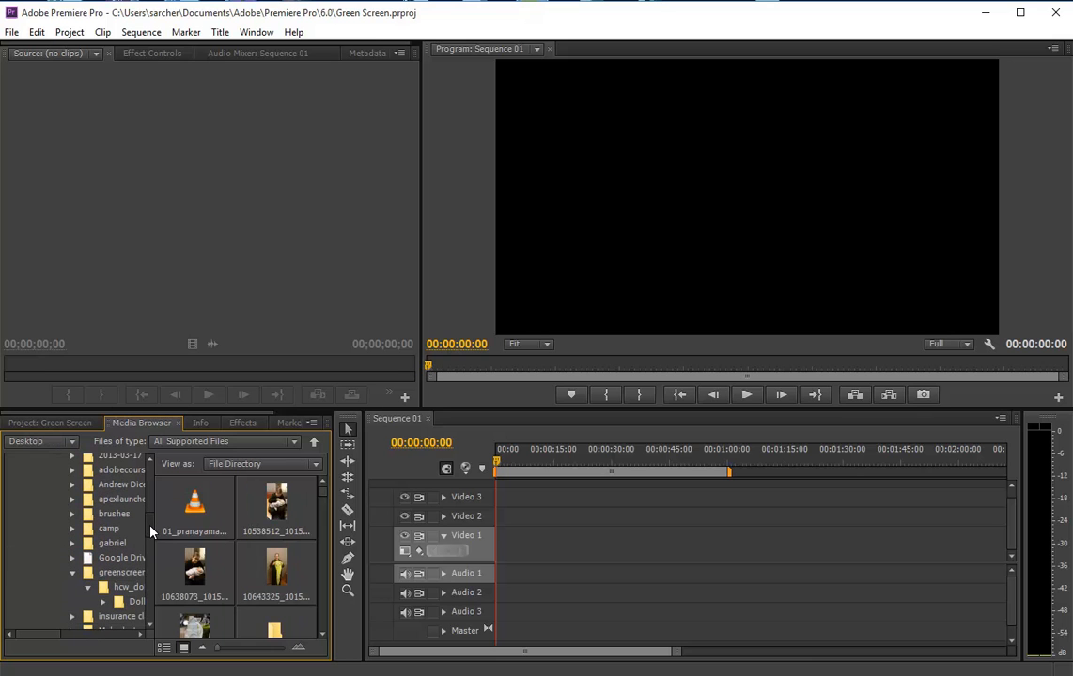
click(119, 573)
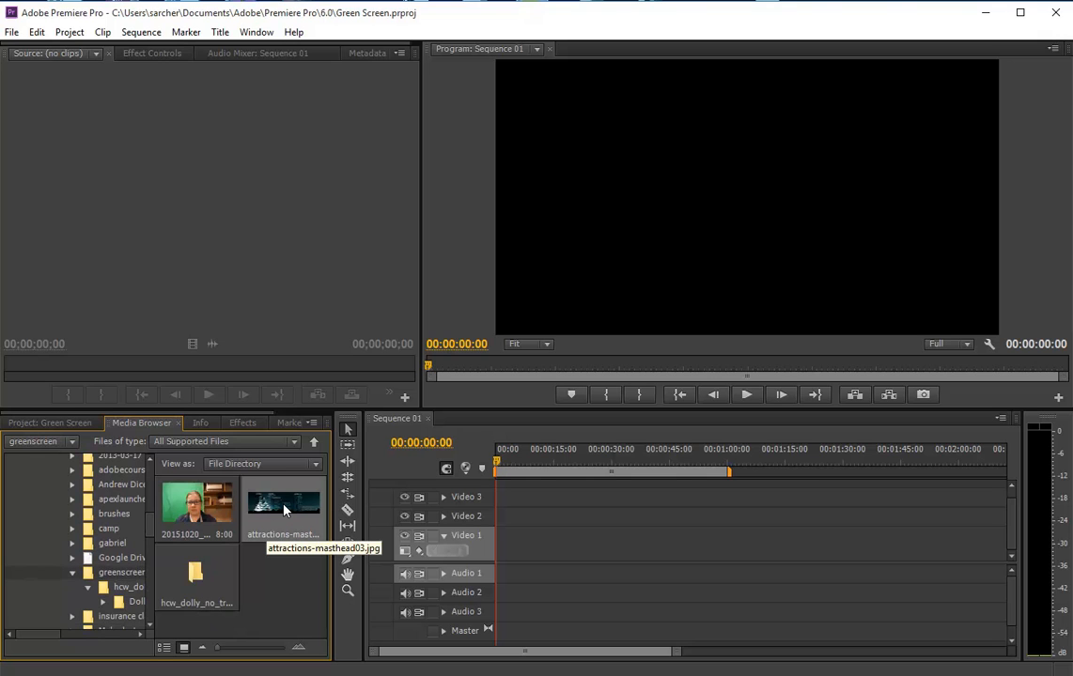
Step: Place attractions-masthead03.jpg at the start of Video 1 and extend it to about 52 seconds
drag(285, 510, 503, 550)
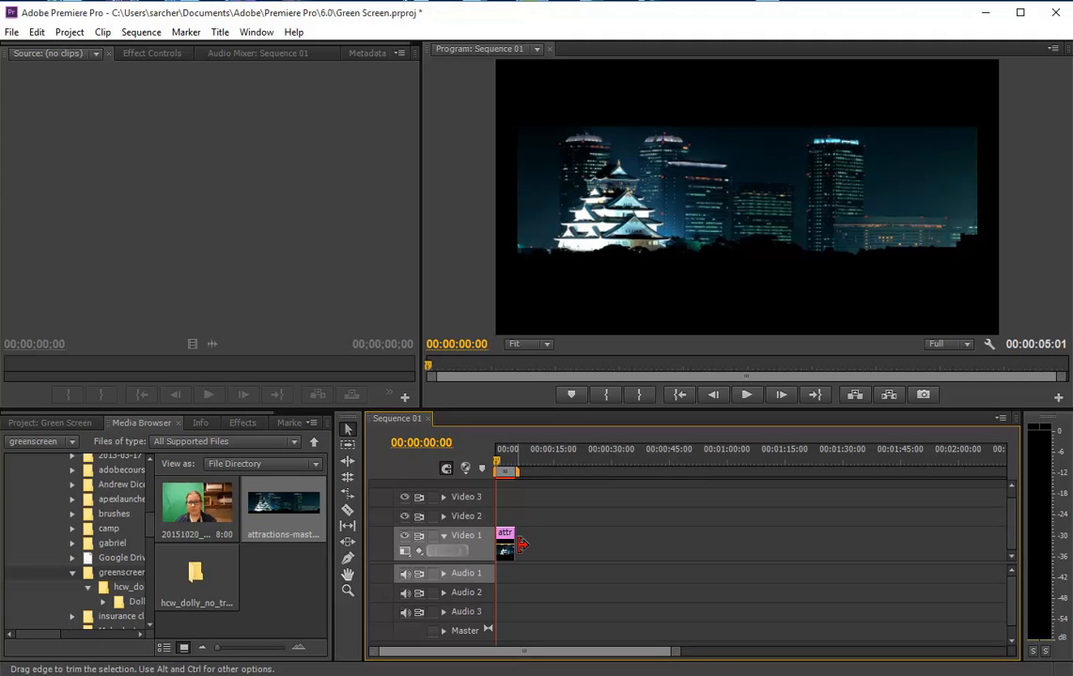
drag(521, 544, 844, 544)
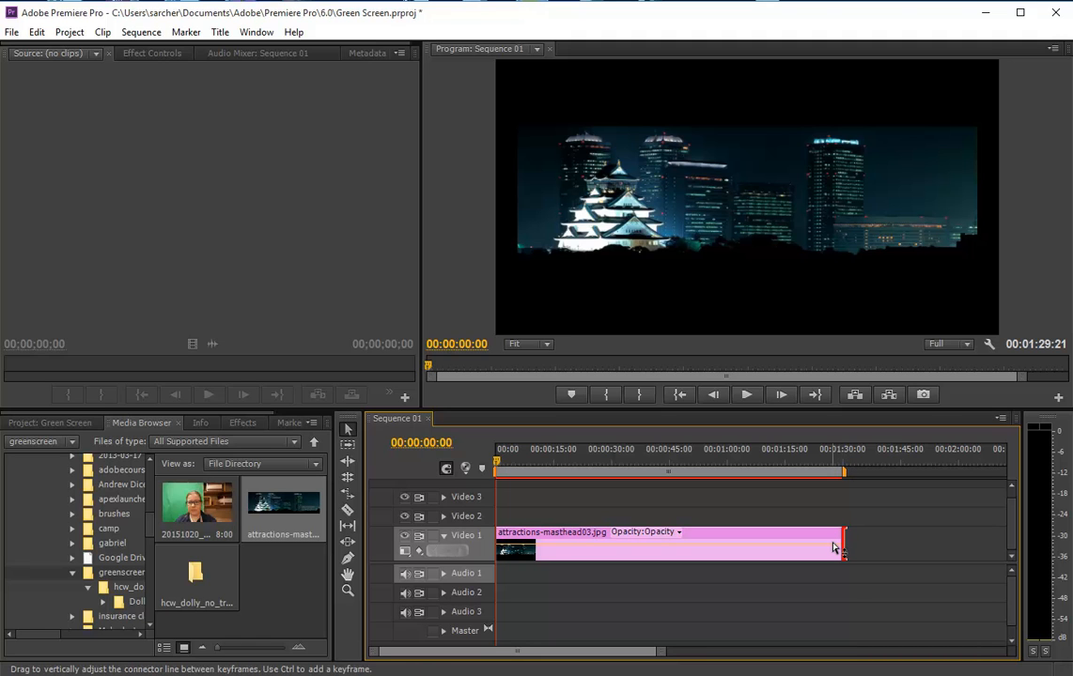
drag(847, 543, 700, 552)
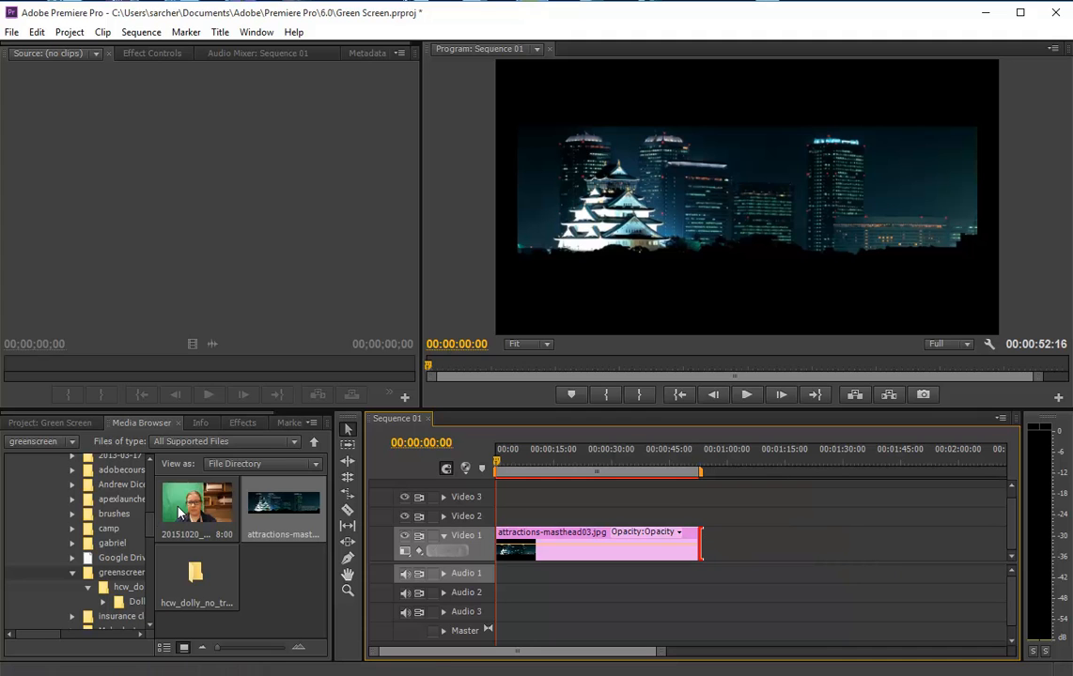
Step: Add the 20151020_140520.mp4 clip at the start of Video 2, then shrink and center it over the night skyline
click(219, 521)
drag(219, 522, 481, 518)
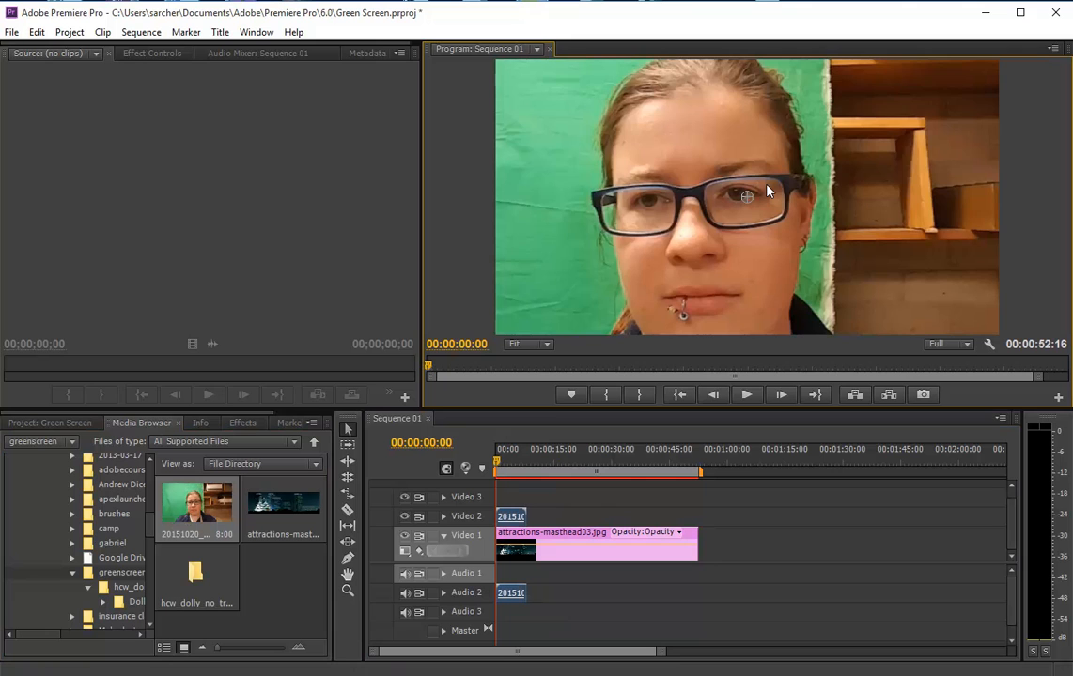
drag(843, 141, 819, 299)
drag(946, 222, 874, 196)
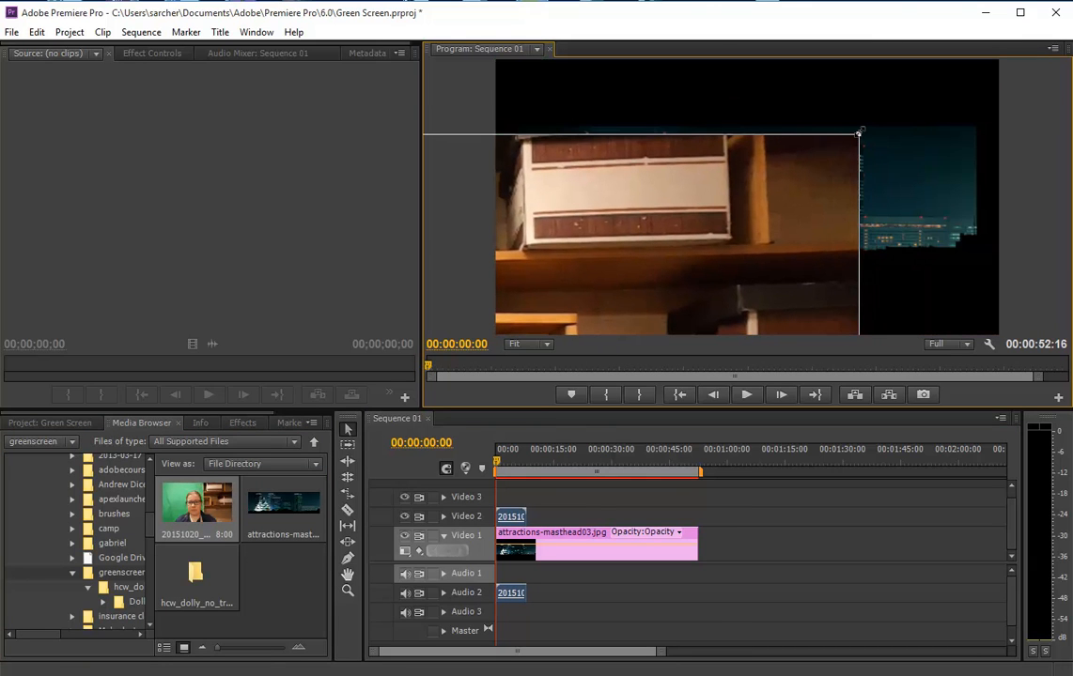
mouse_move(857, 133)
mouse_down()
mouse_move(535, 316)
mouse_move(797, 178)
mouse_move(946, 150)
mouse_move(858, 169)
mouse_move(873, 149)
mouse_up()
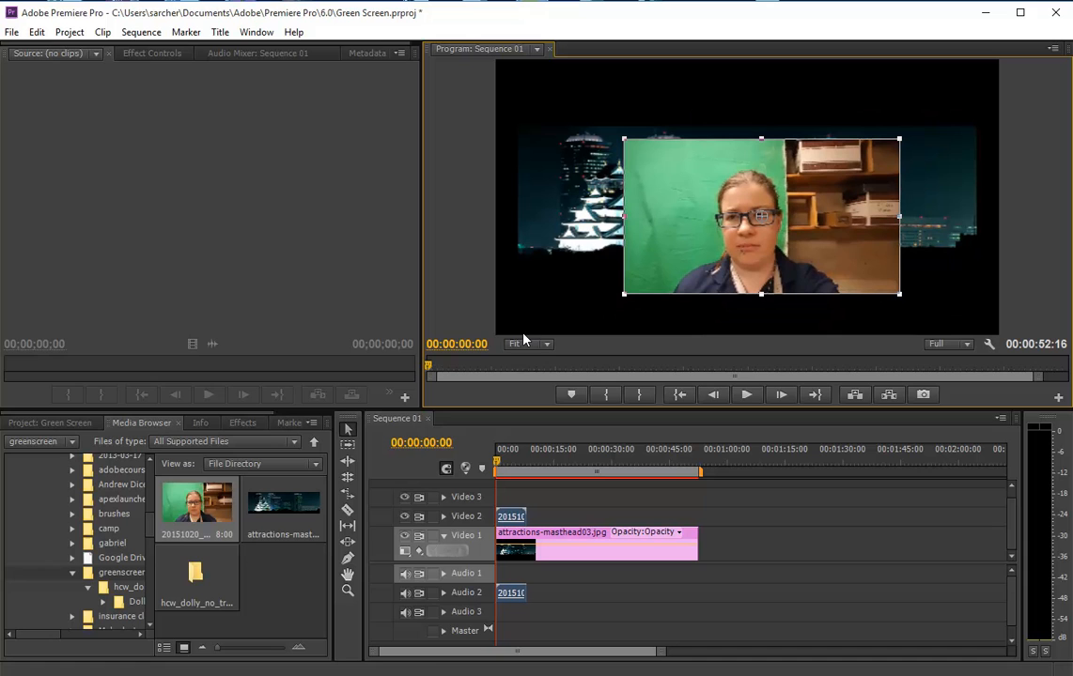
click(460, 517)
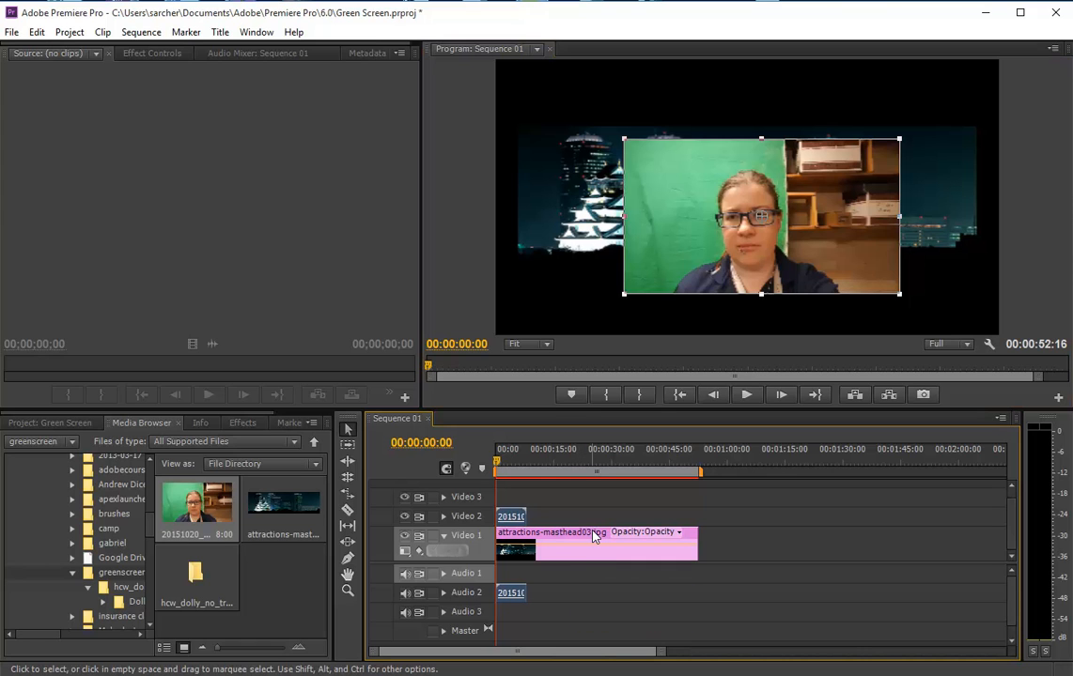
Step: Find the Ultra Key effect by searching for "ultra" and apply it to the 20151020_140520.mp4 clip
click(242, 423)
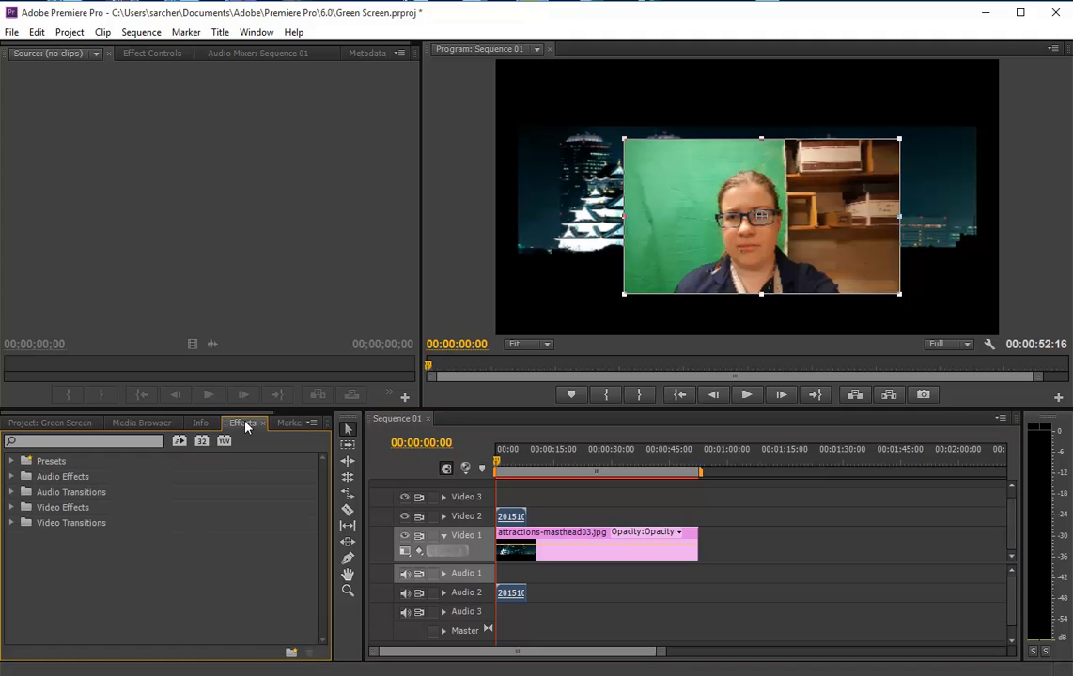
click(133, 441)
text(ultra)
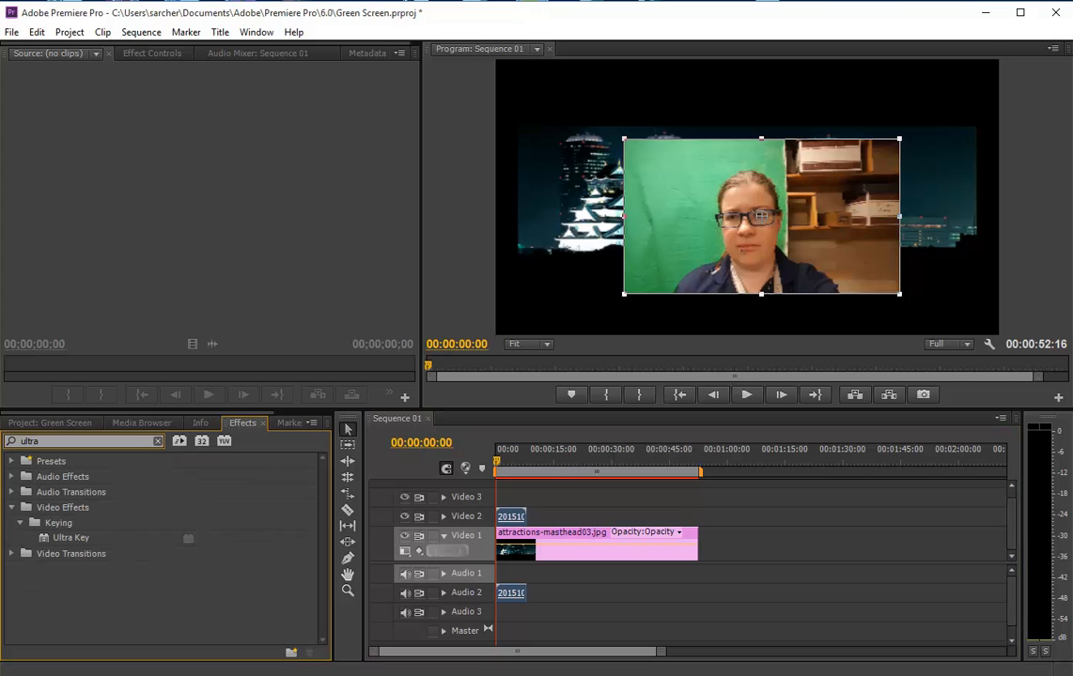
click(77, 539)
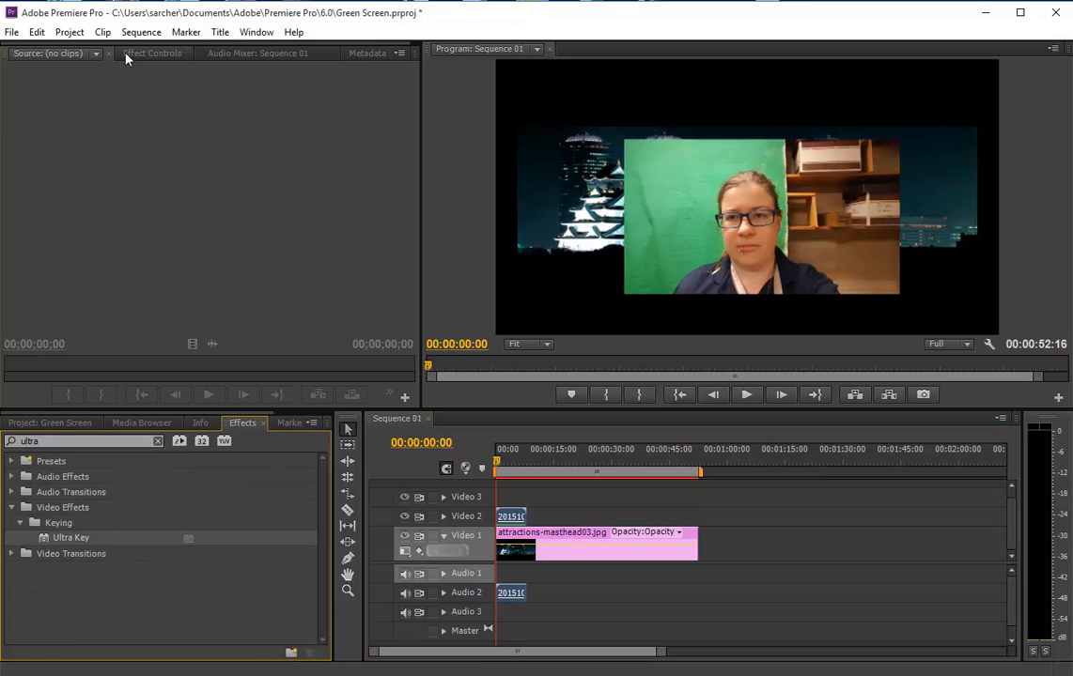
click(150, 53)
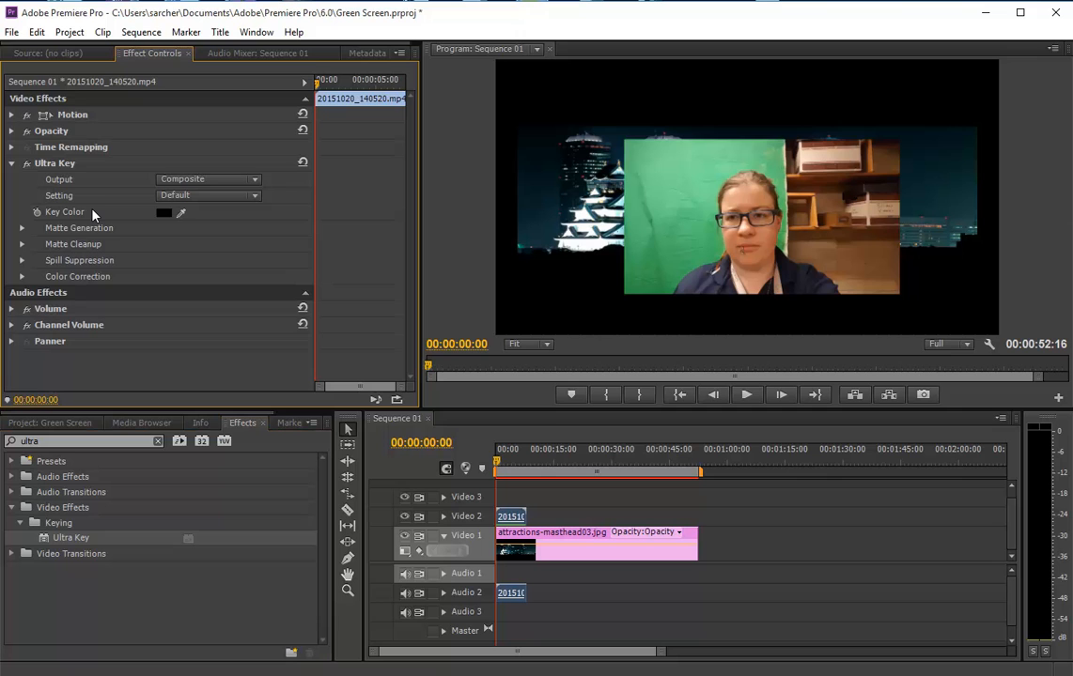
key(ctrl+z)
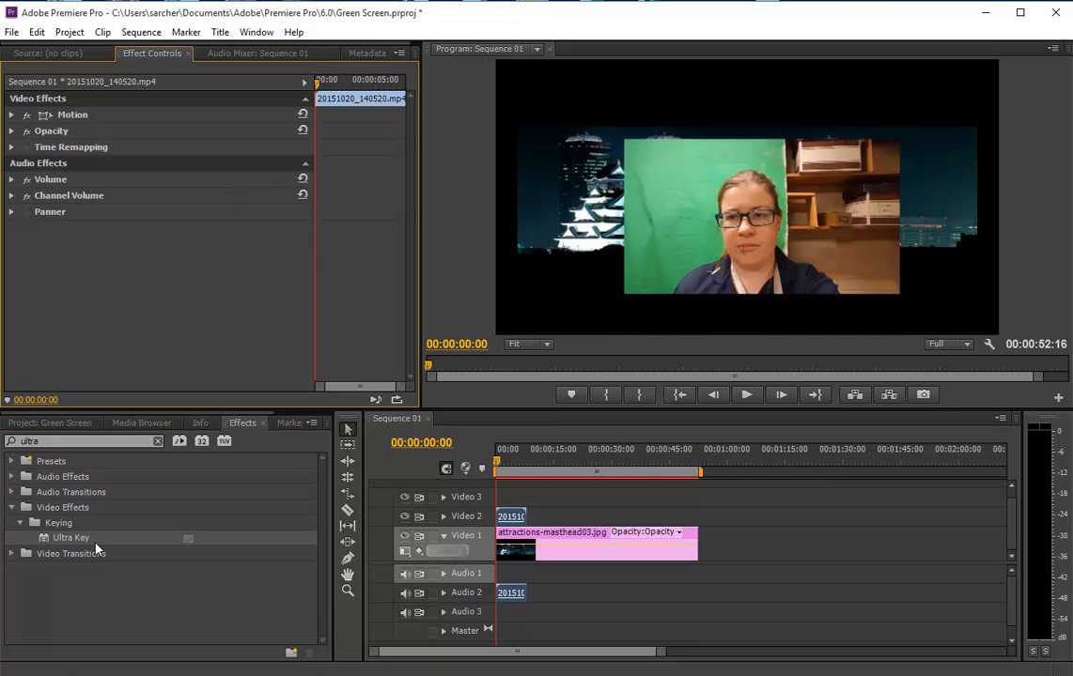
double_click(181, 540)
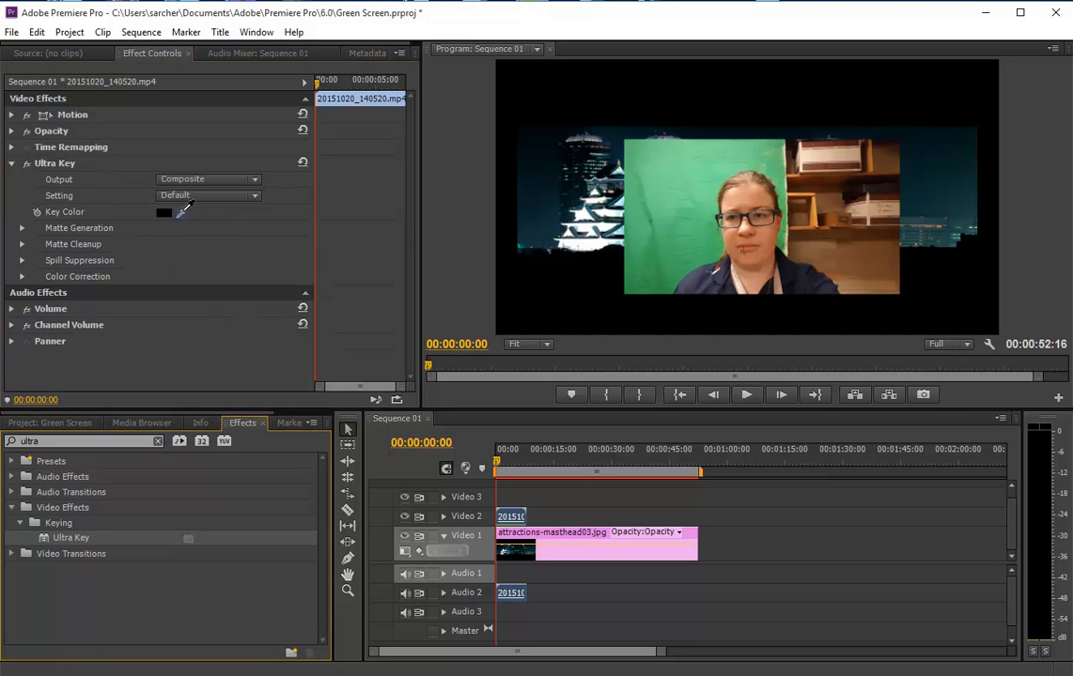
Step: Sample different shades of the green backdrop as the Ultra Key color, ending with the light green near the subject's head
drag(184, 210, 636, 223)
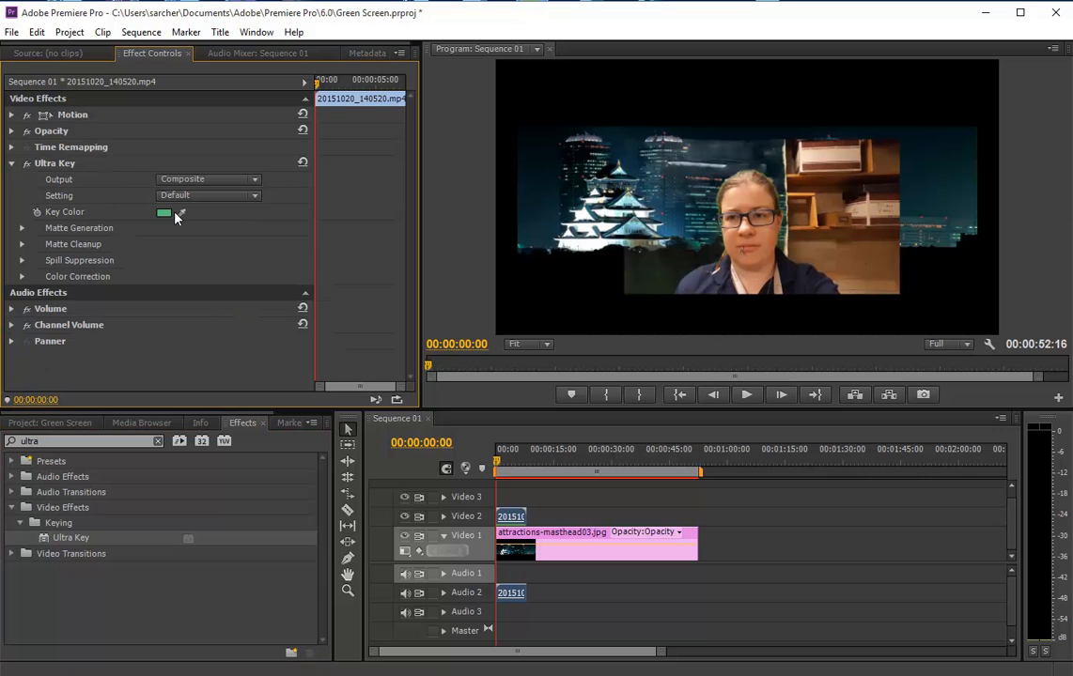
drag(180, 214, 645, 280)
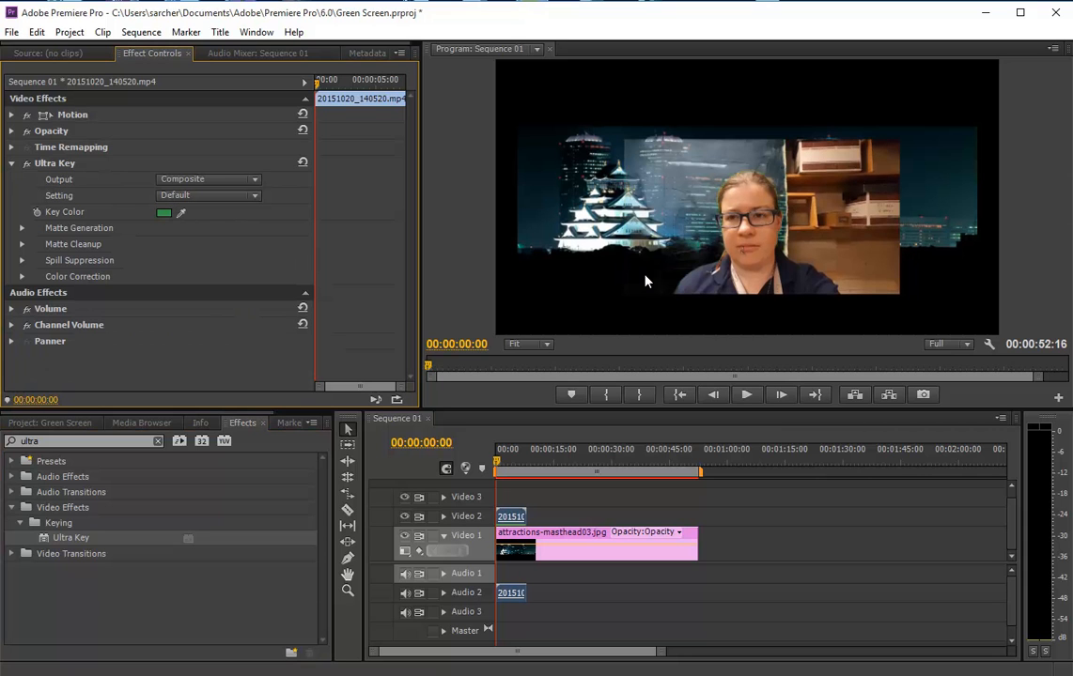
drag(180, 213, 706, 175)
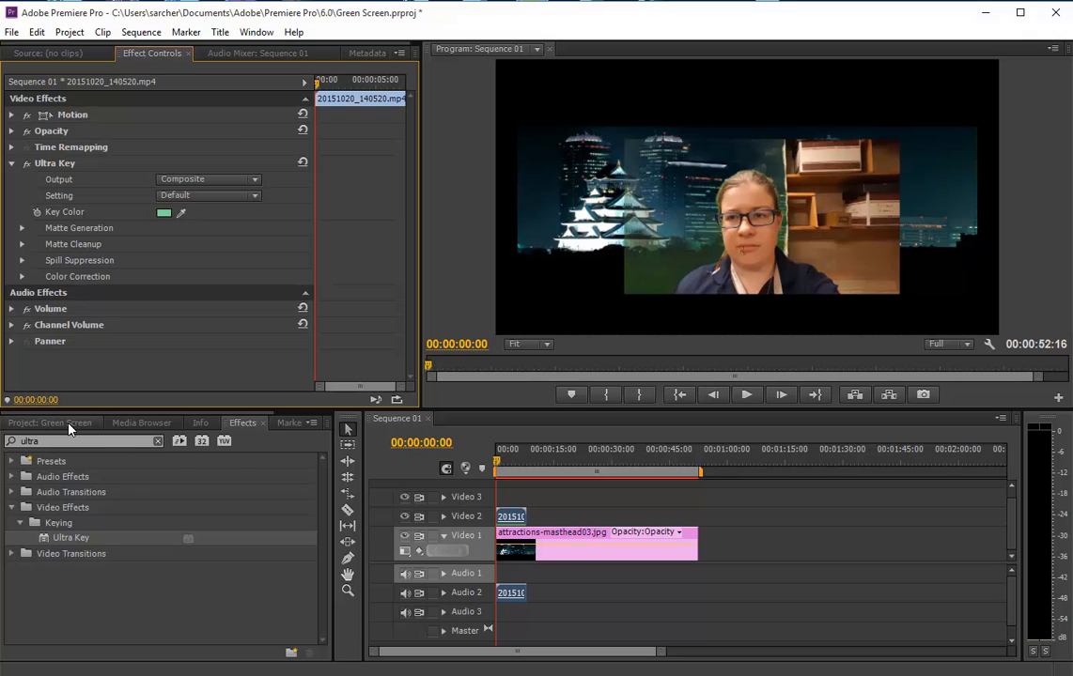
Step: Place hcw_dolly_no_trackers.0000.png from the hcw_dolly folder on Video 2, after the first clip and above the skyline image
click(141, 423)
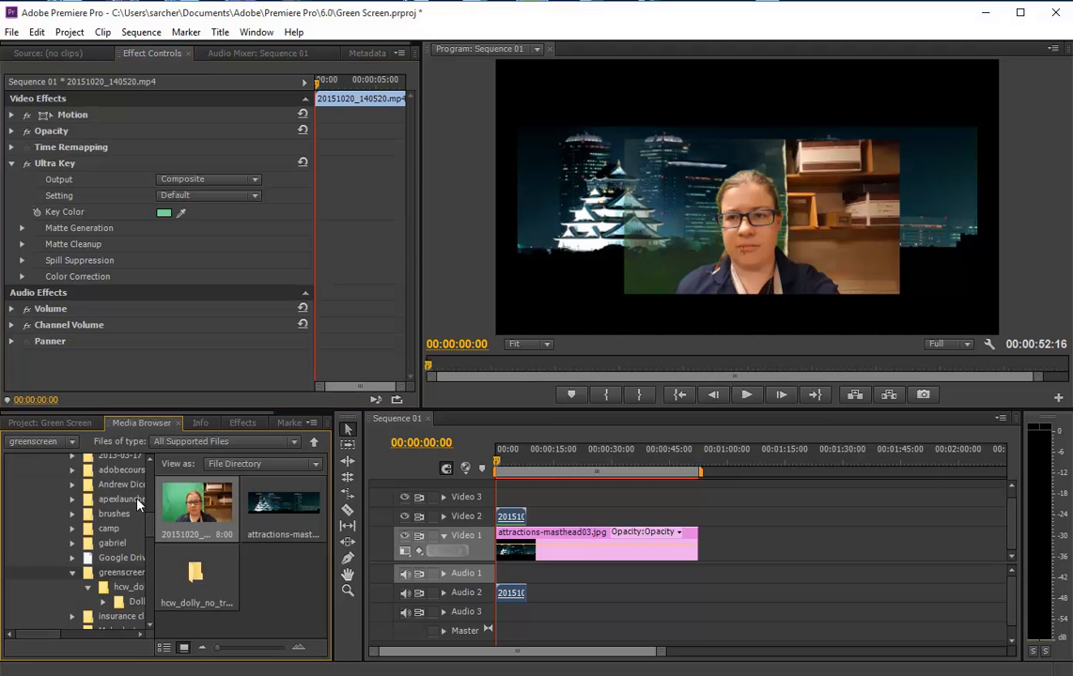
double_click(194, 577)
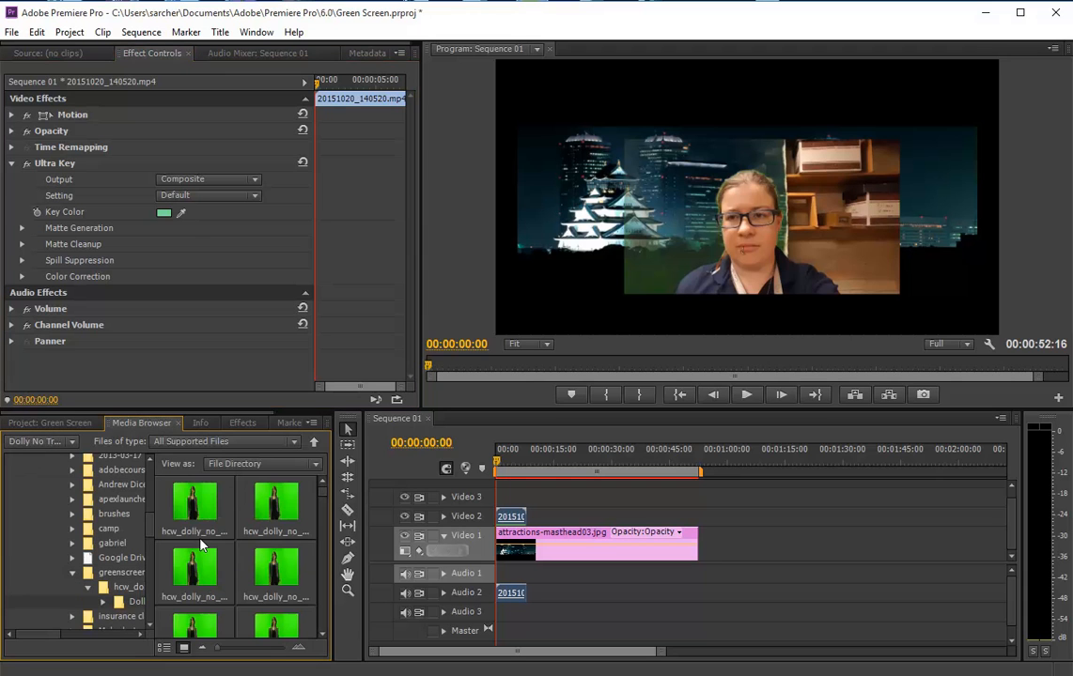
click(188, 523)
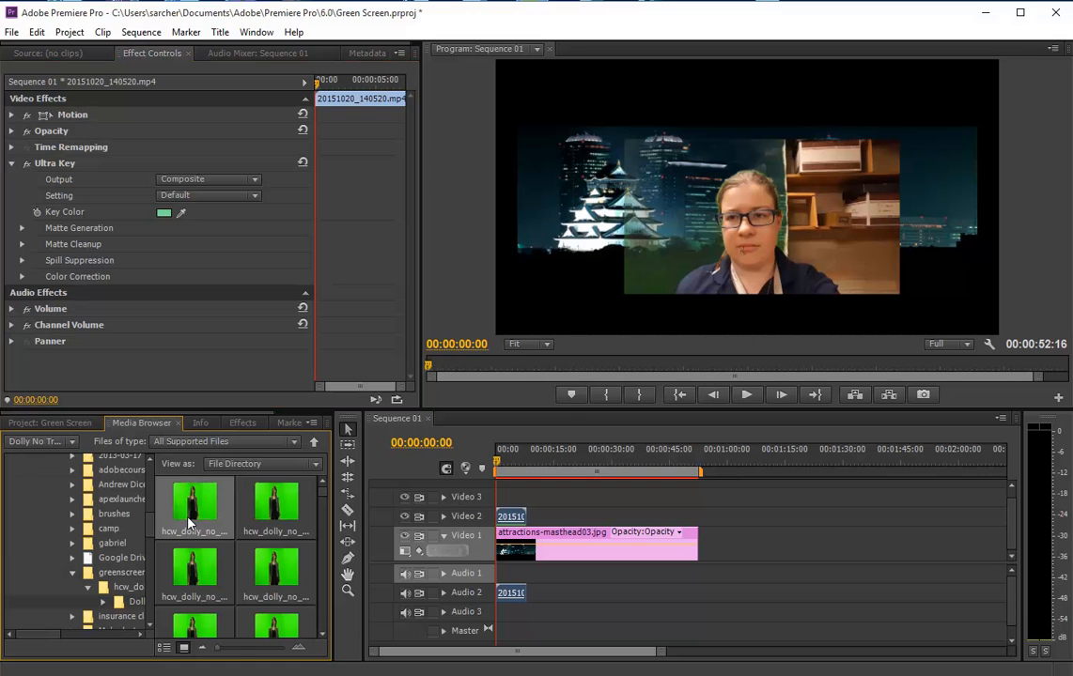
drag(191, 508, 602, 515)
click(570, 516)
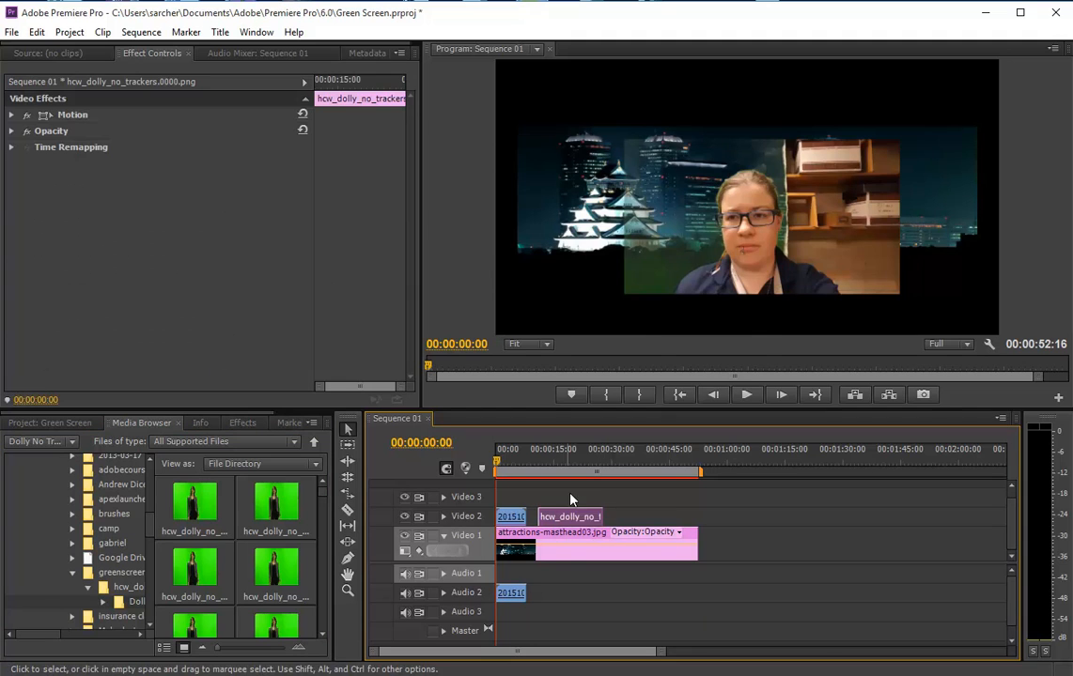
Step: Move the playhead to 00:00:19:15 and scale down and reposition the hcw_dolly image over the skyline
click(571, 449)
click(821, 157)
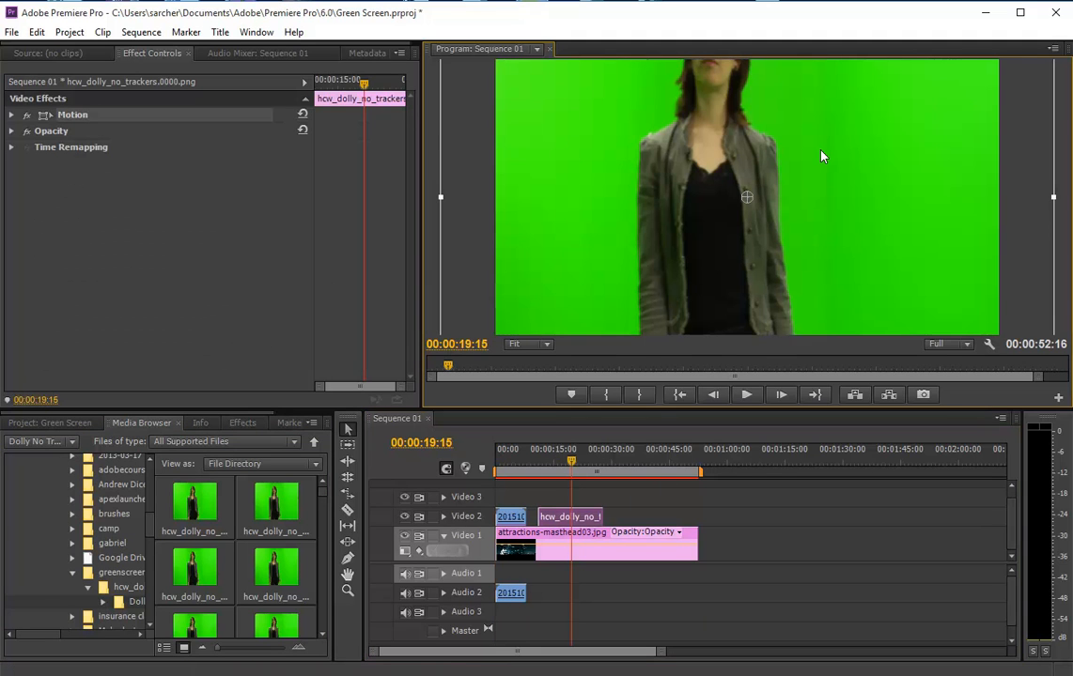
drag(855, 132, 771, 268)
drag(973, 162, 764, 101)
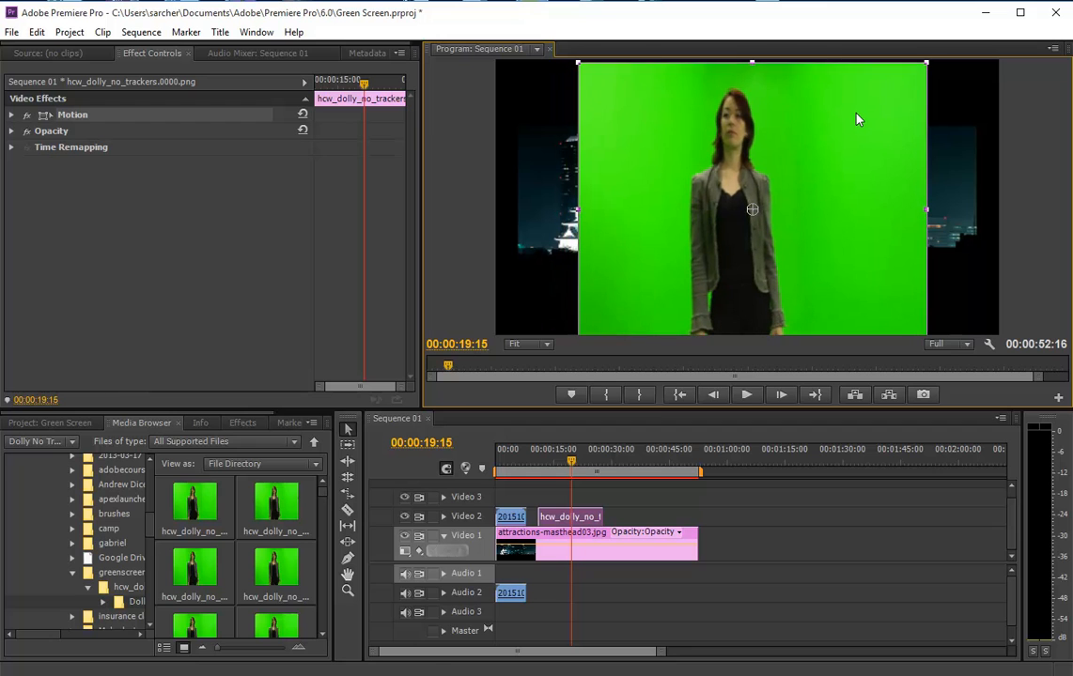
click(491, 477)
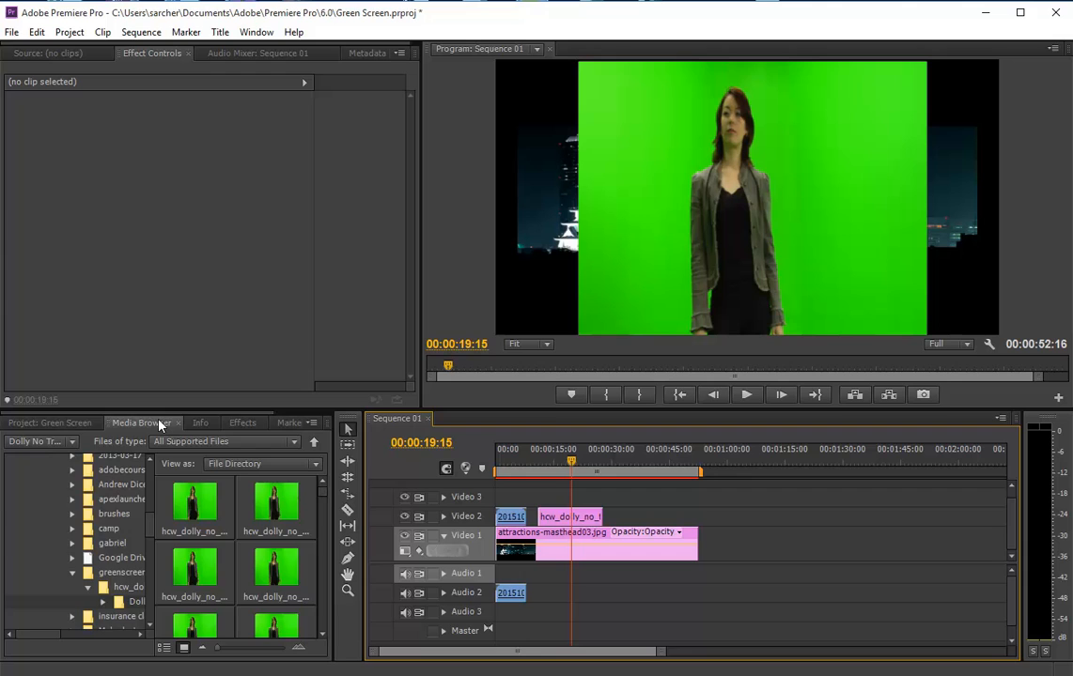
Step: Apply Ultra Key to the hcw_dolly image on Video 2 and sample its bright green backdrop as the key color
click(242, 423)
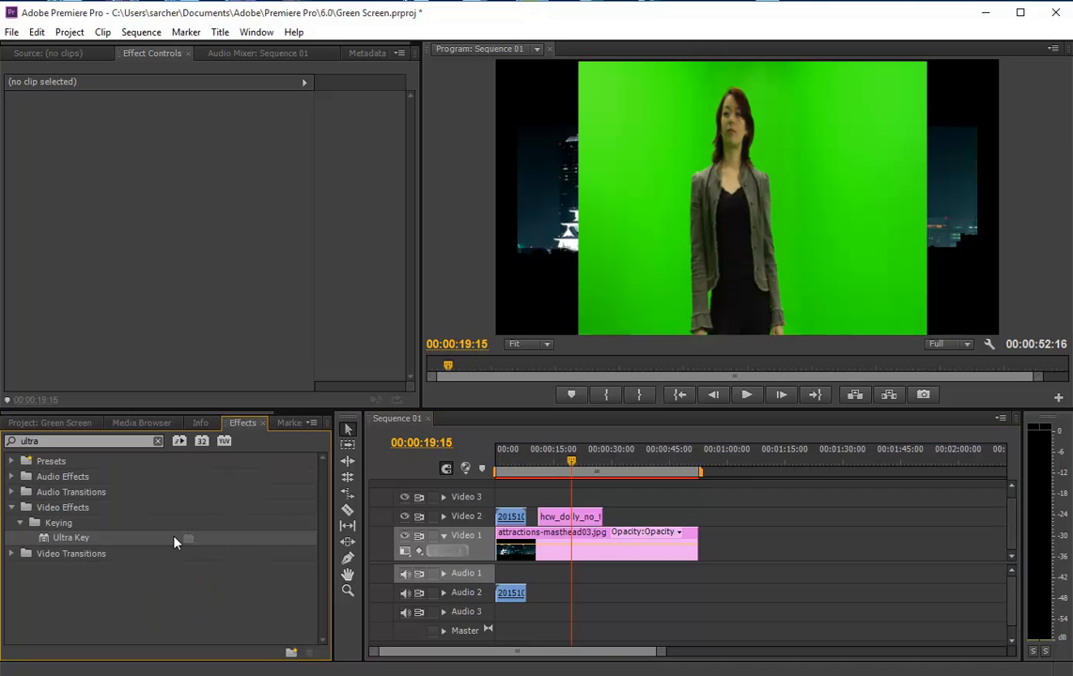
click(627, 231)
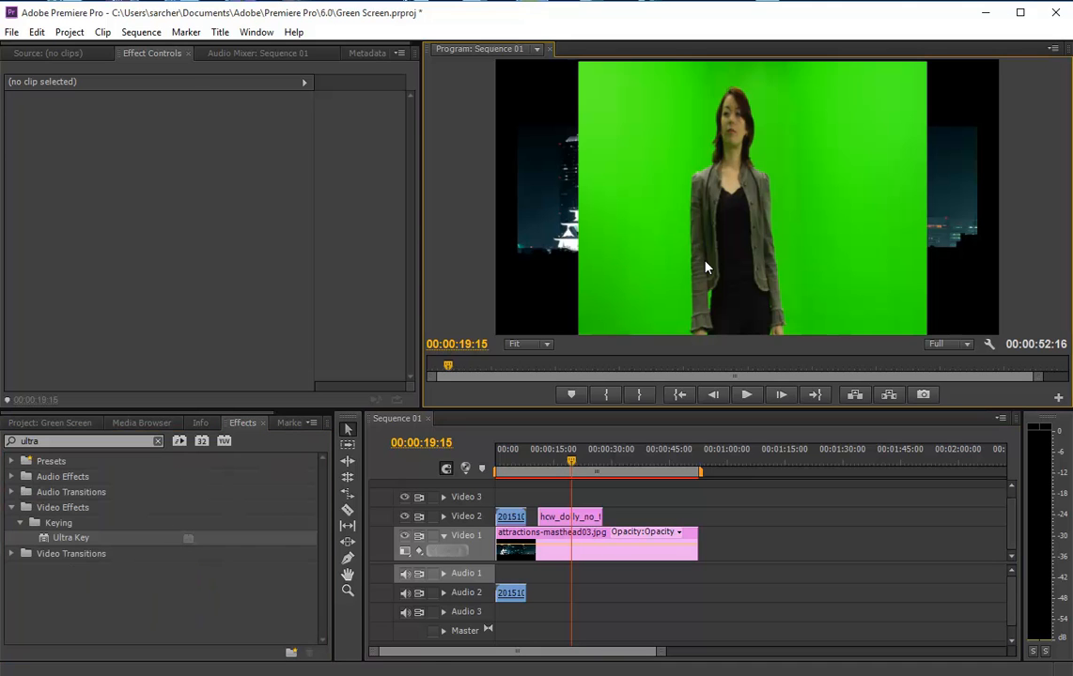
click(554, 519)
click(106, 482)
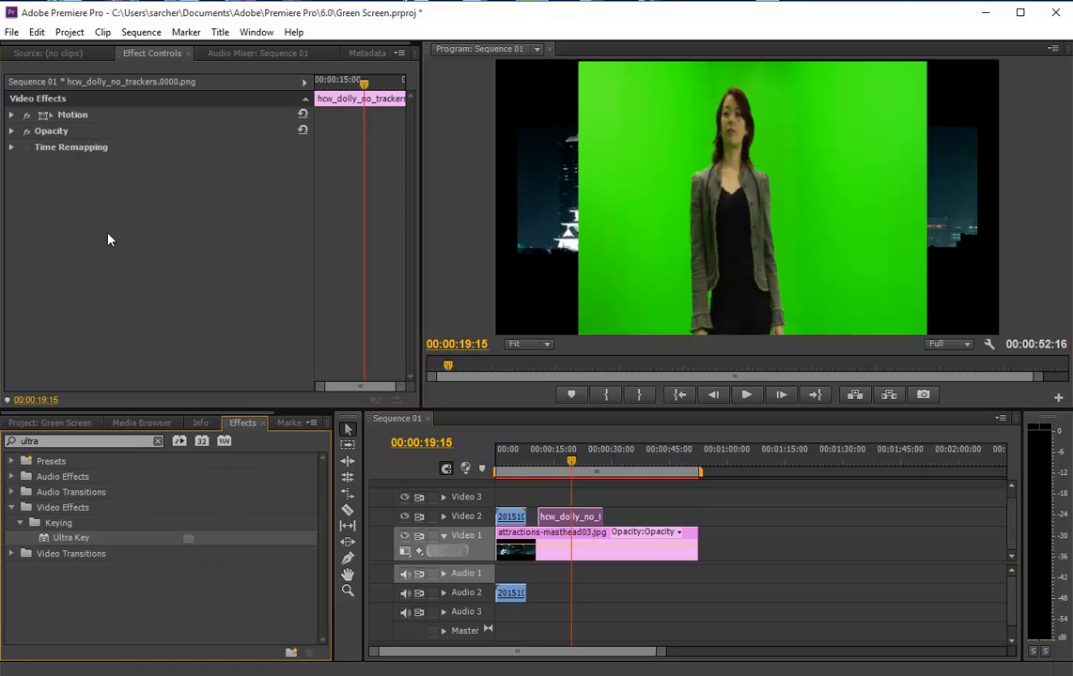
drag(49, 541, 150, 226)
click(181, 212)
click(601, 156)
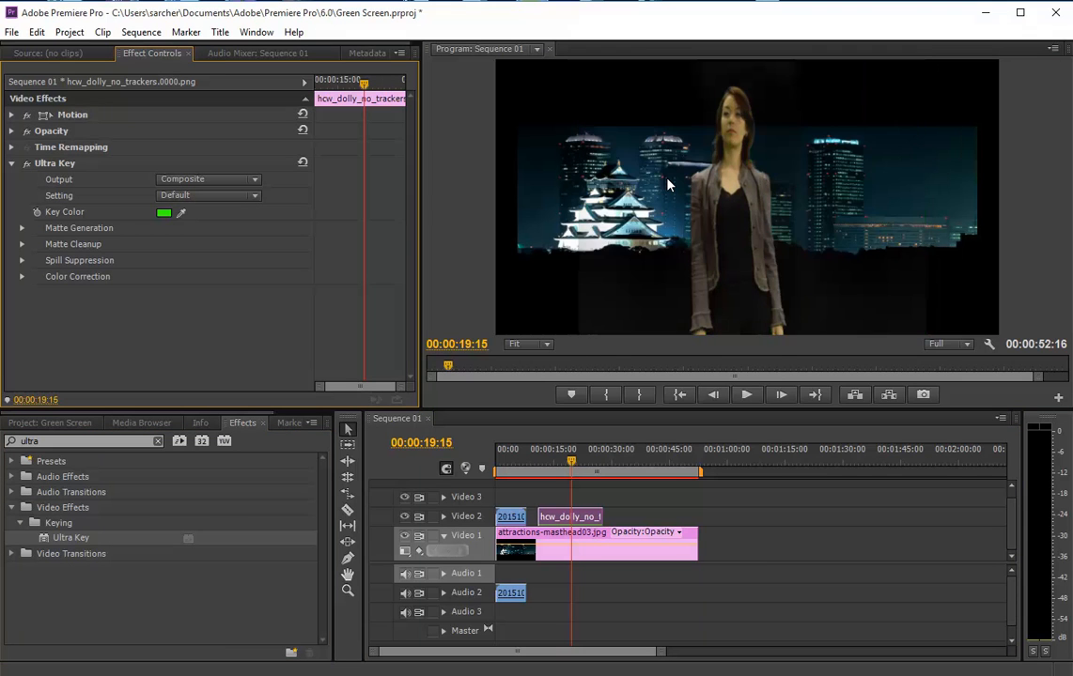